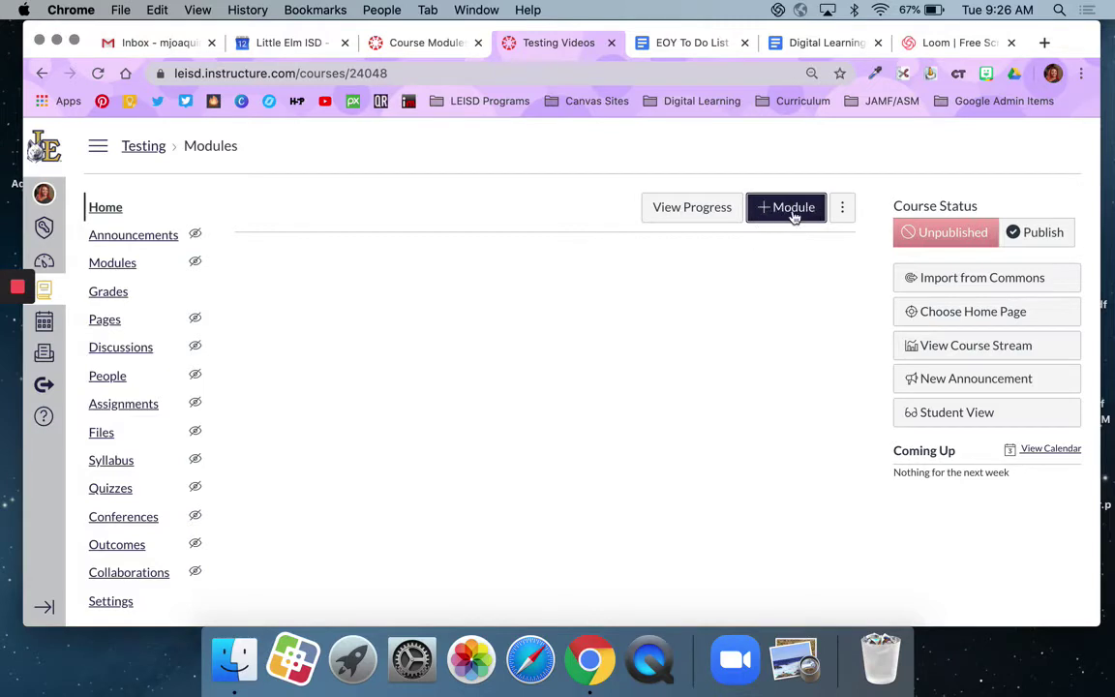
# Add a module named "Unit 1: Atoms" to the Testing course
pyautogui.click(792, 214)
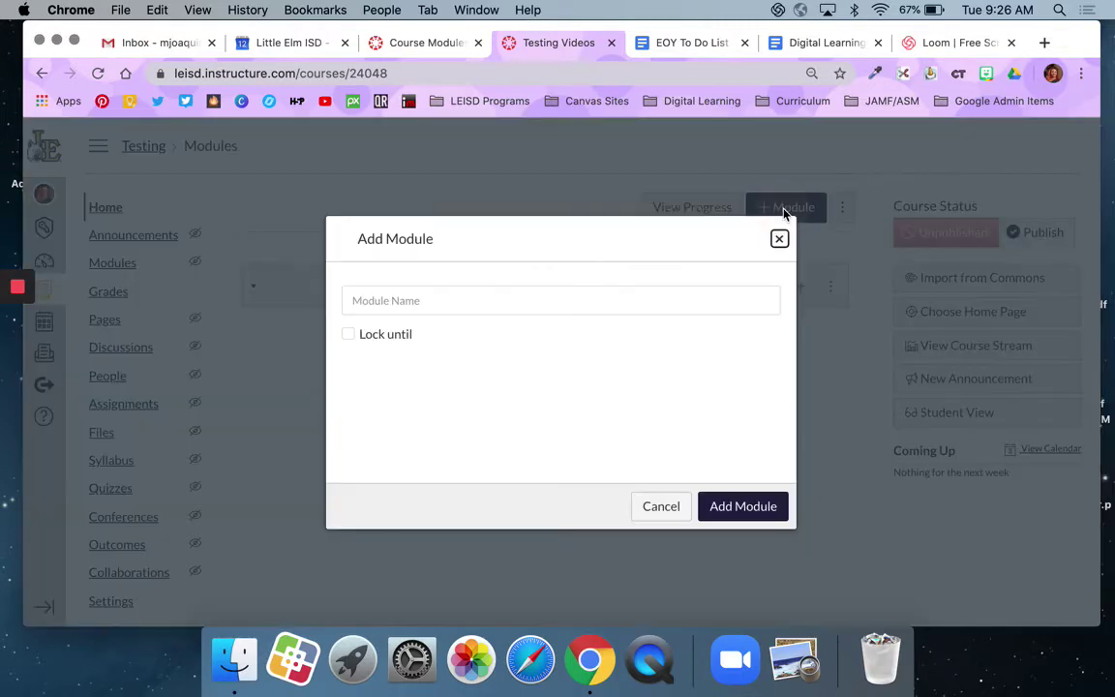
pyautogui.click(668, 304)
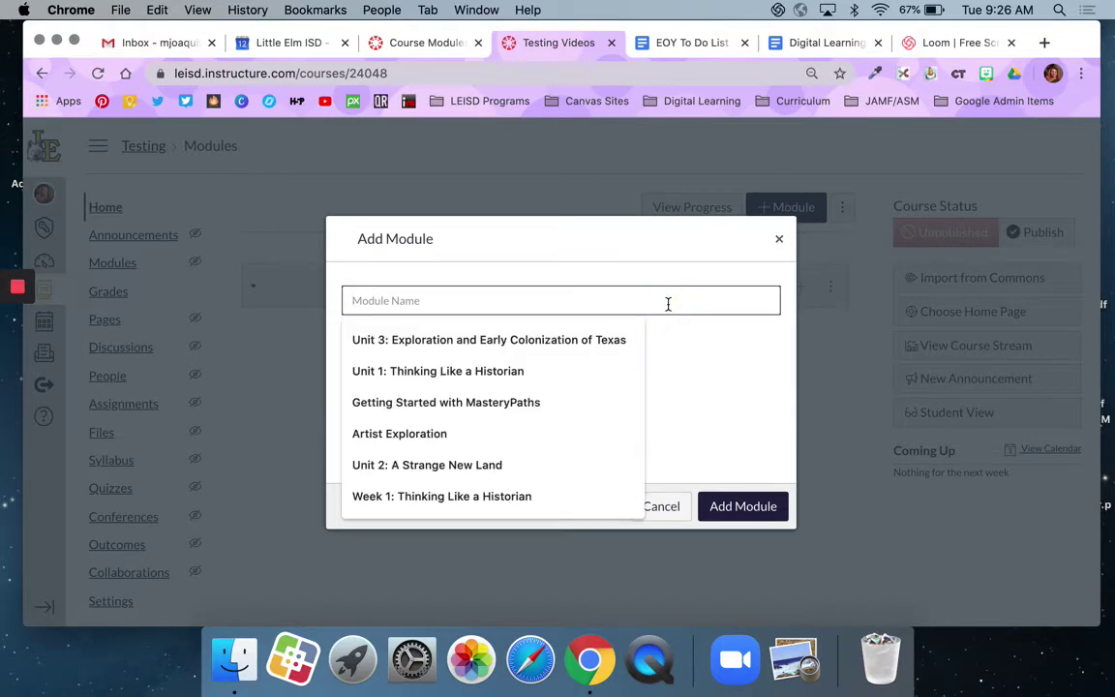
pyautogui.write('U')
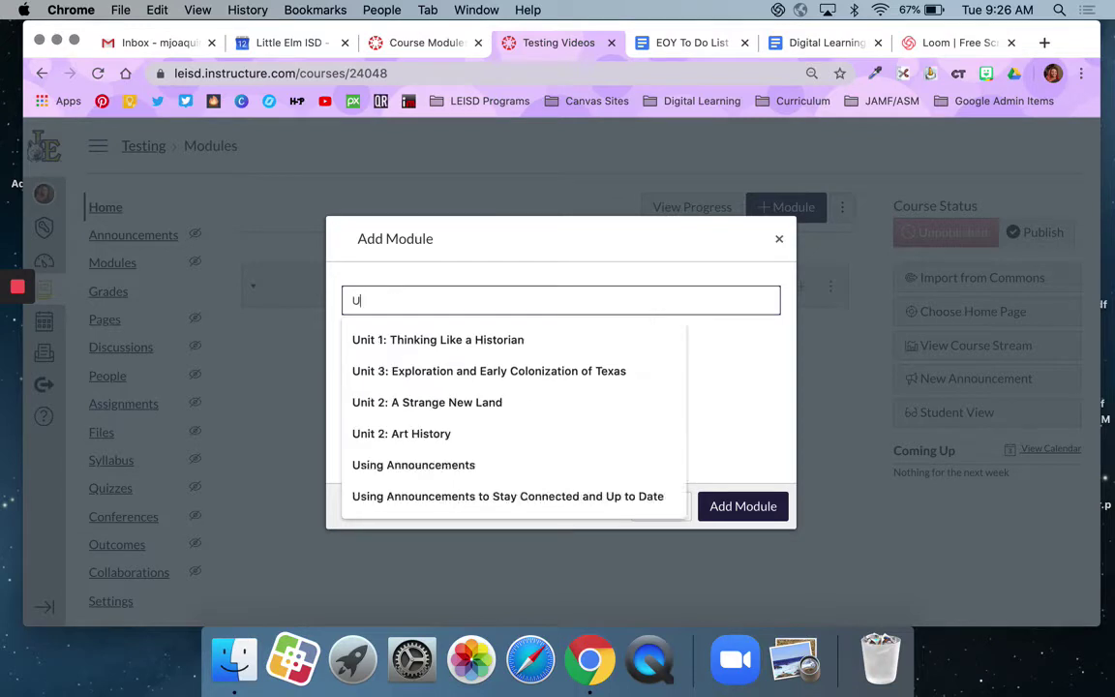
pyautogui.write('nit 1:')
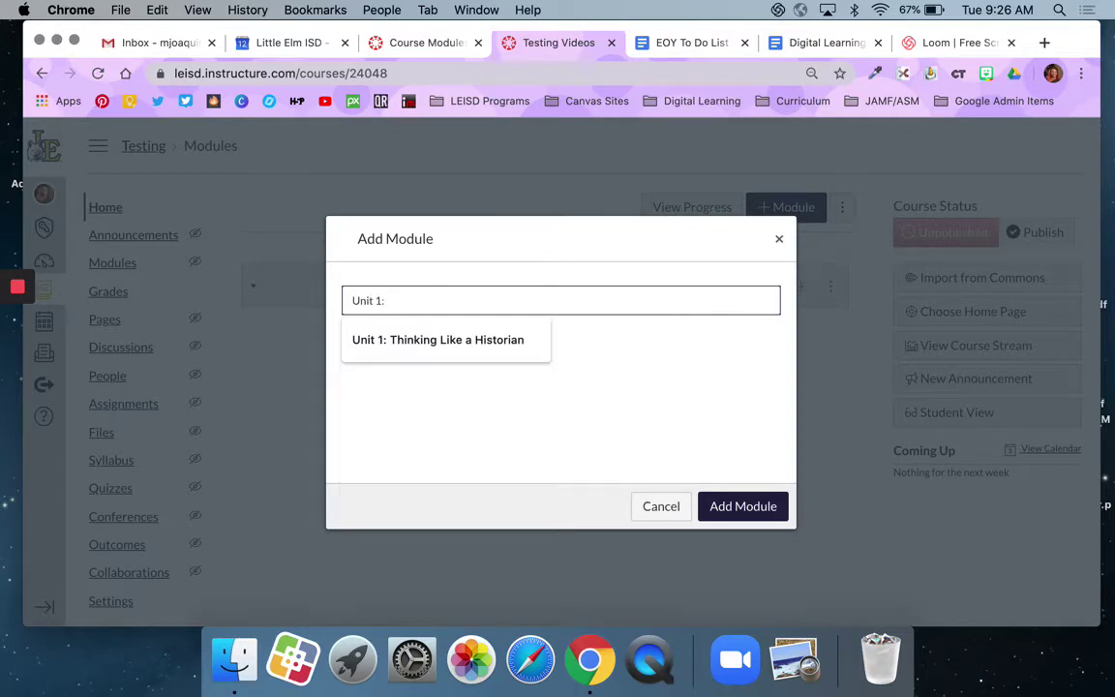
pyautogui.write(' Atoms')
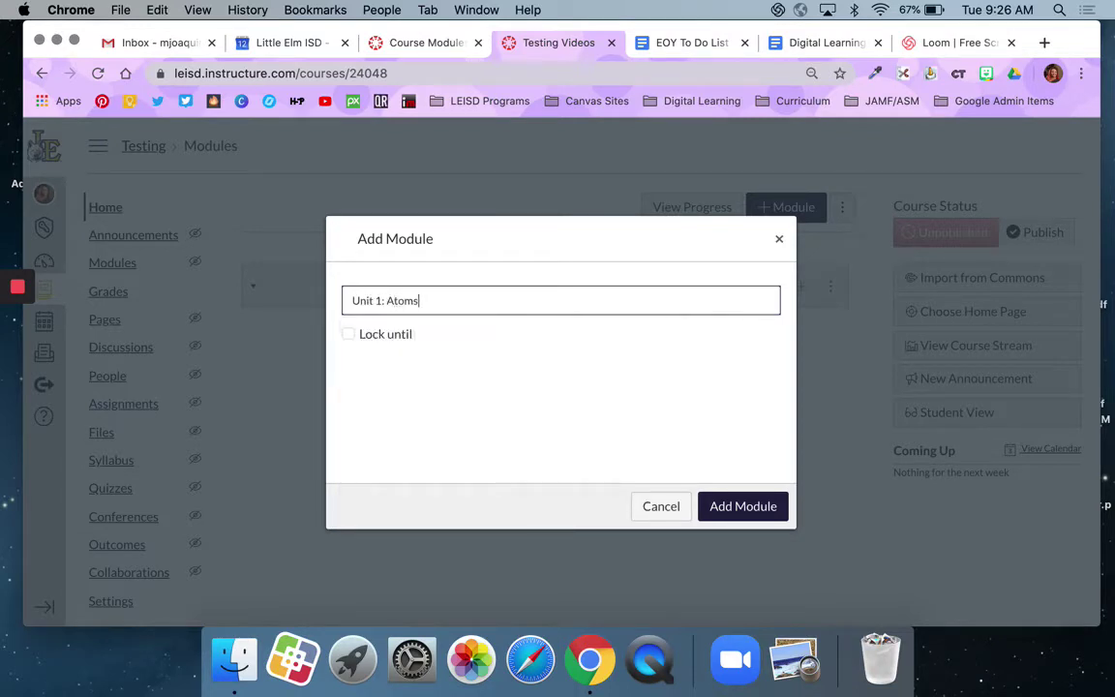
pyautogui.click(738, 509)
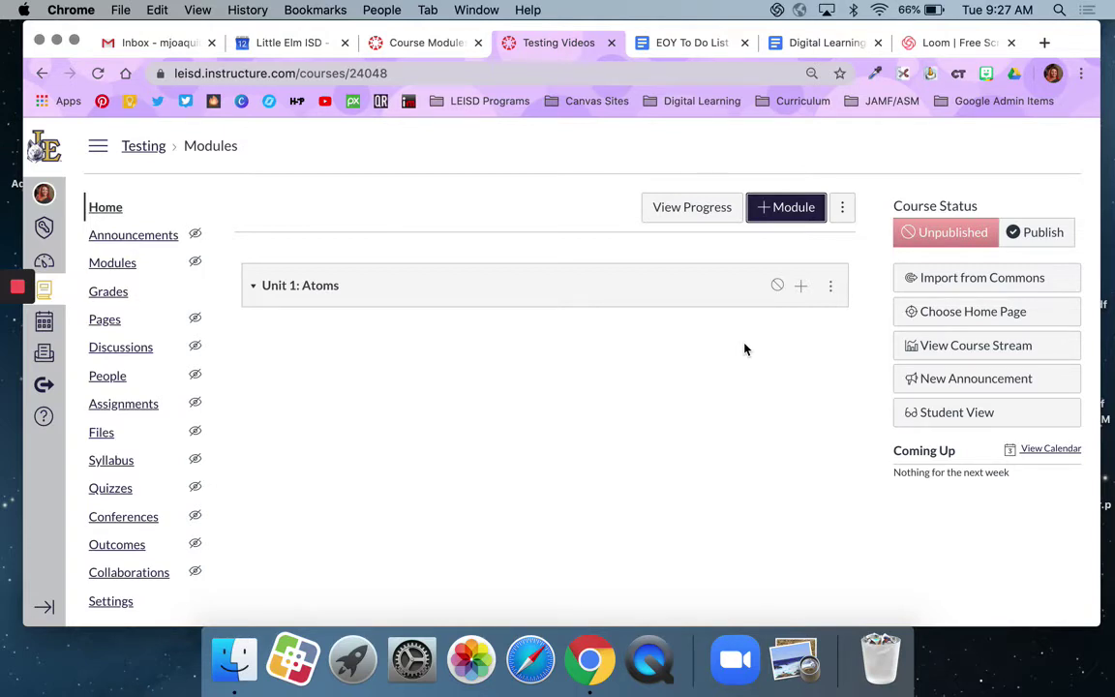
# Add a second module named "Unit 2: Chemical Reactions" to the course
pyautogui.click(779, 213)
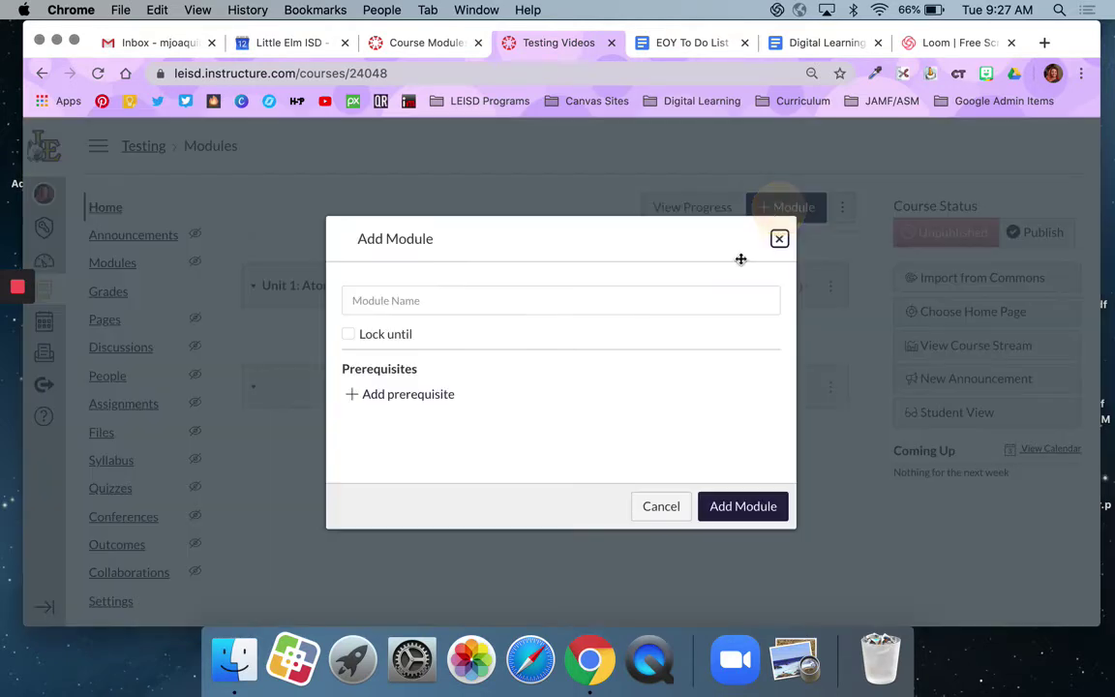
pyautogui.click(580, 295)
pyautogui.write('Unit 2')
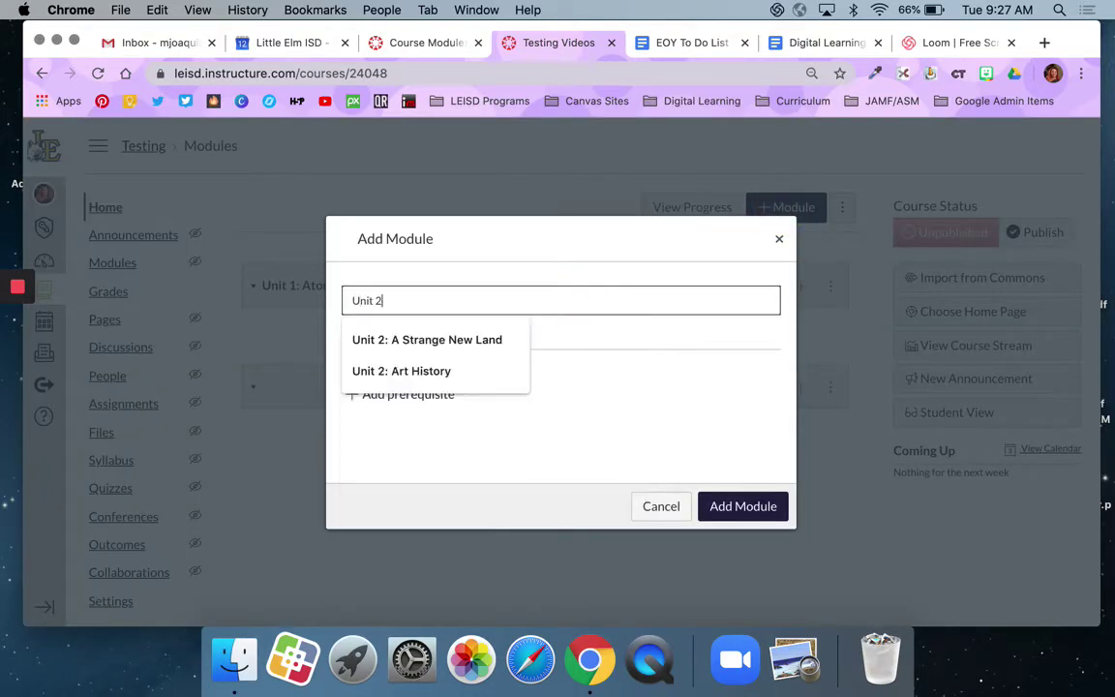
pyautogui.write(': Chemi')
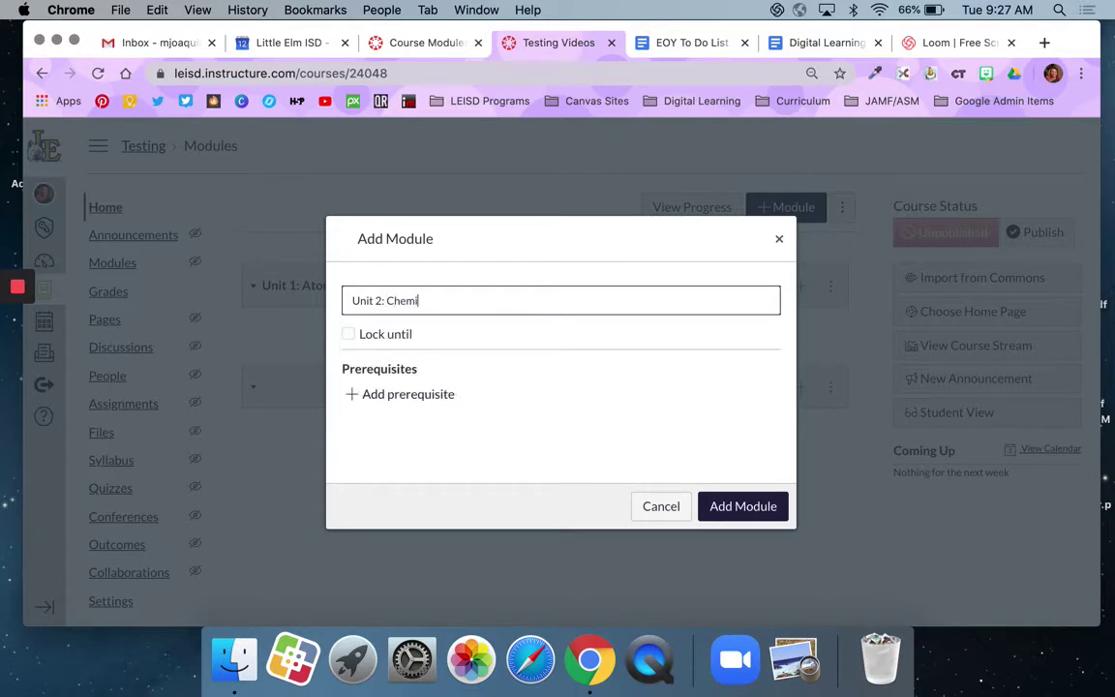
pyautogui.write('cal Reactions')
pyautogui.click(721, 507)
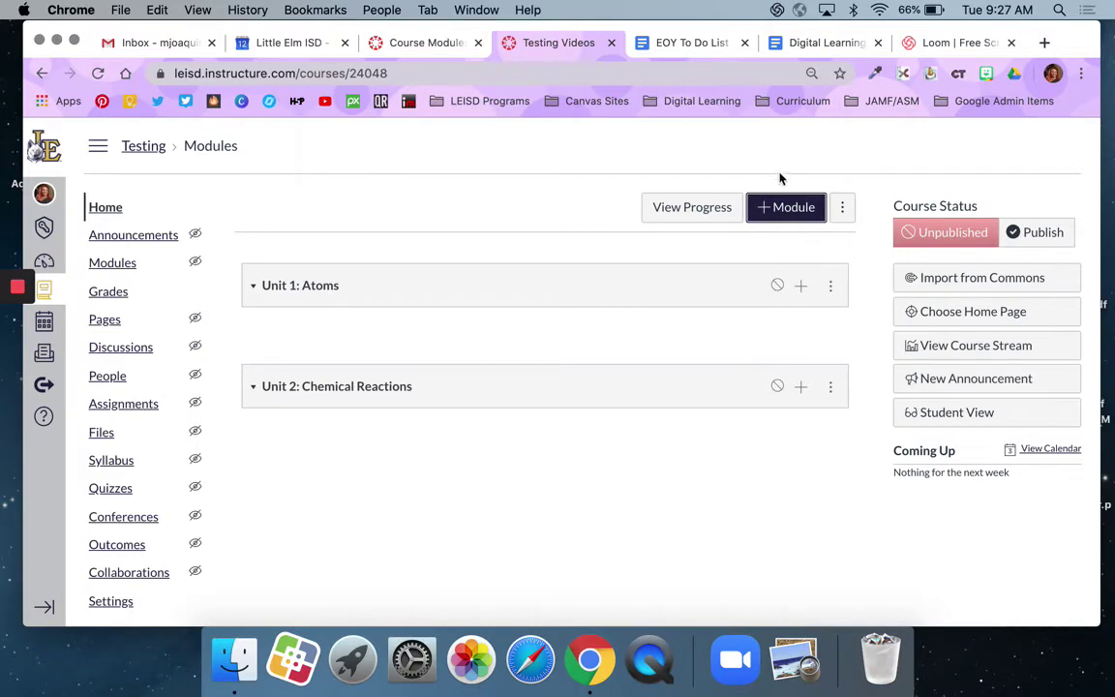
# Add a third module named "Unit 3: Physics" to the course
pyautogui.click(785, 206)
pyautogui.click(530, 300)
pyautogui.write('Unit 3:')
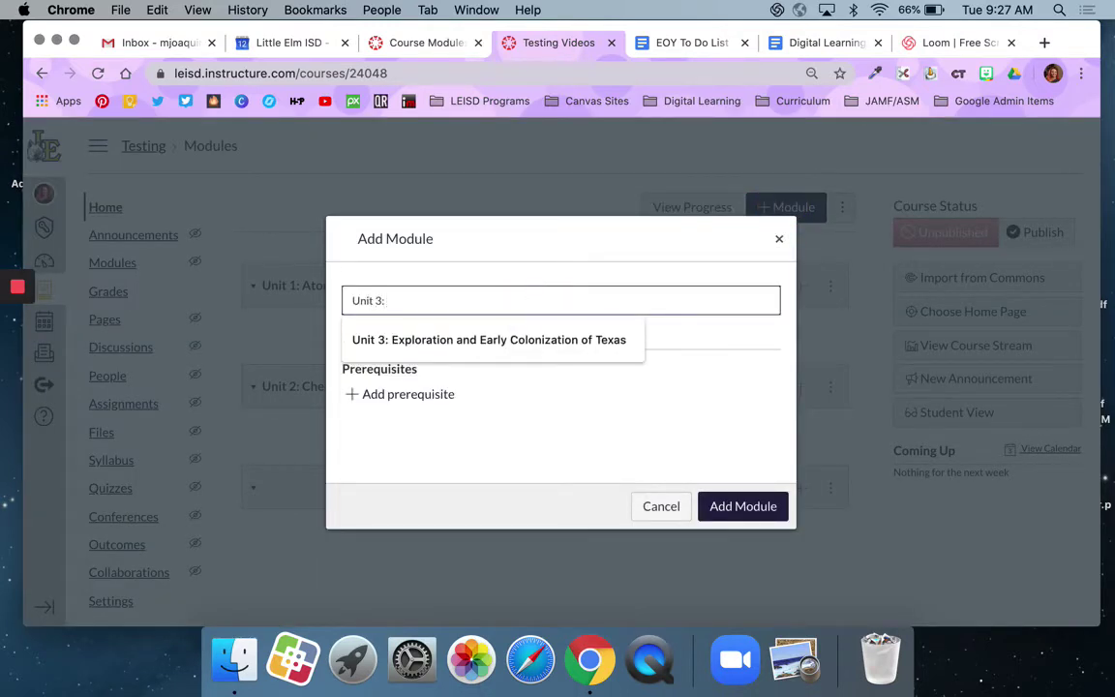
pyautogui.write(' Phyci')
pyautogui.press('BackSpace')
pyautogui.press('BackSpace')
pyautogui.press('BackSpace')
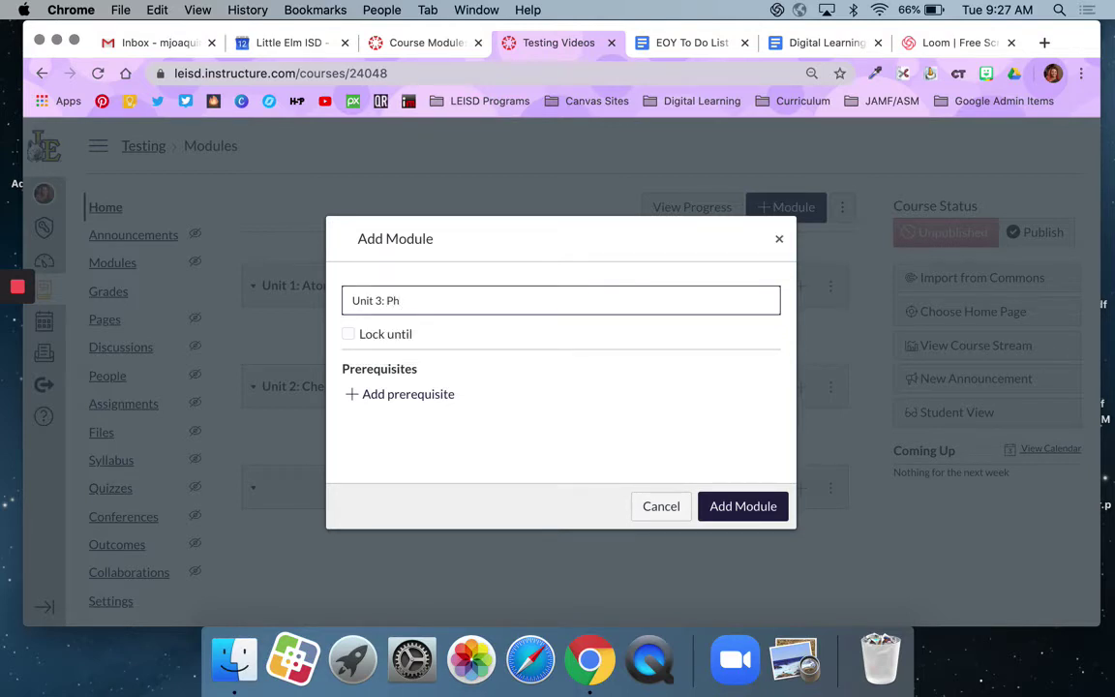
pyautogui.write('ysics')
pyautogui.click(741, 506)
# Add a fourth module named "Unit 4: Weather" to the course
pyautogui.click(788, 209)
pyautogui.click(519, 296)
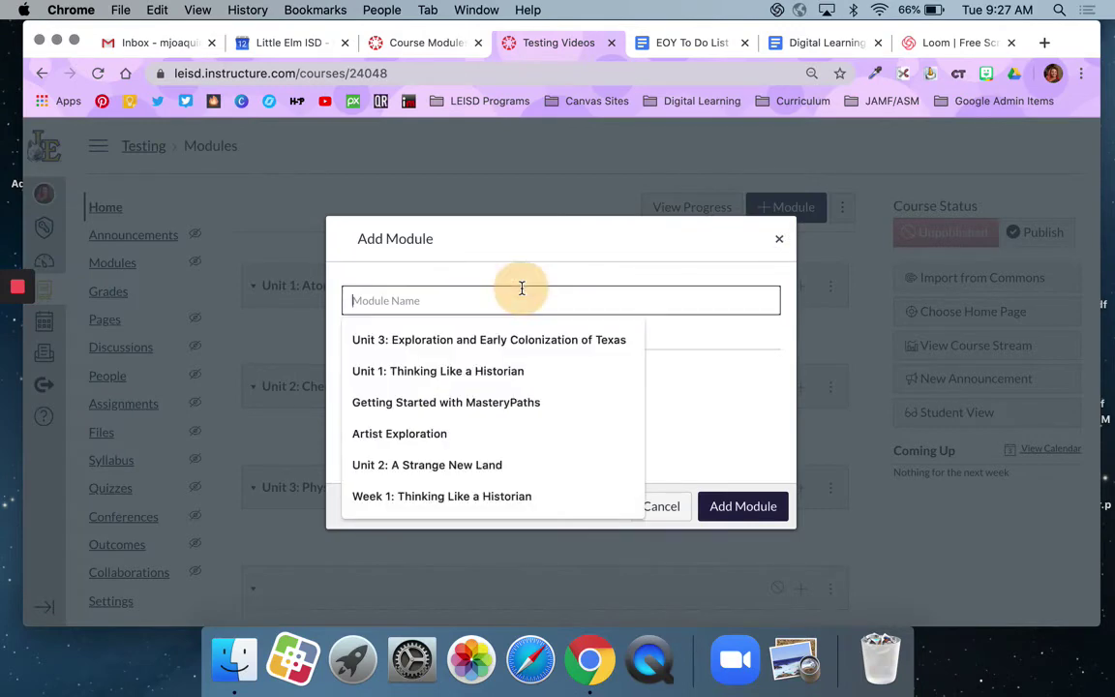
pyautogui.write('Unit 4:')
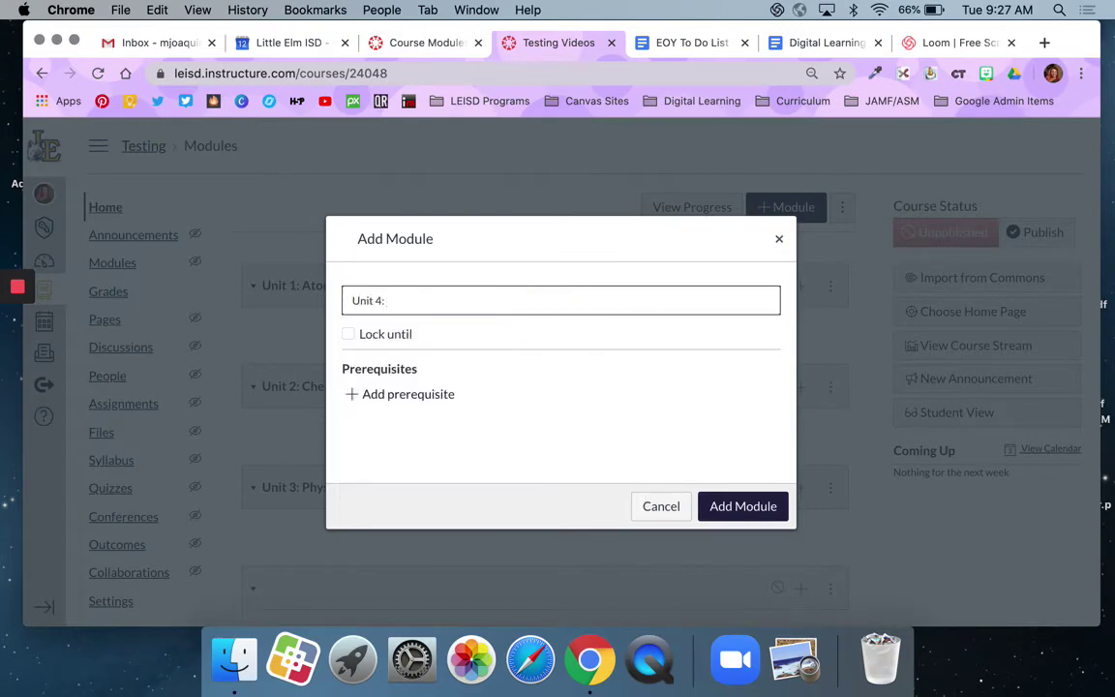
pyautogui.write(' Weather')
pyautogui.click(724, 505)
# Add a fifth module named "Unit 5: Geology" to the course
pyautogui.click(788, 209)
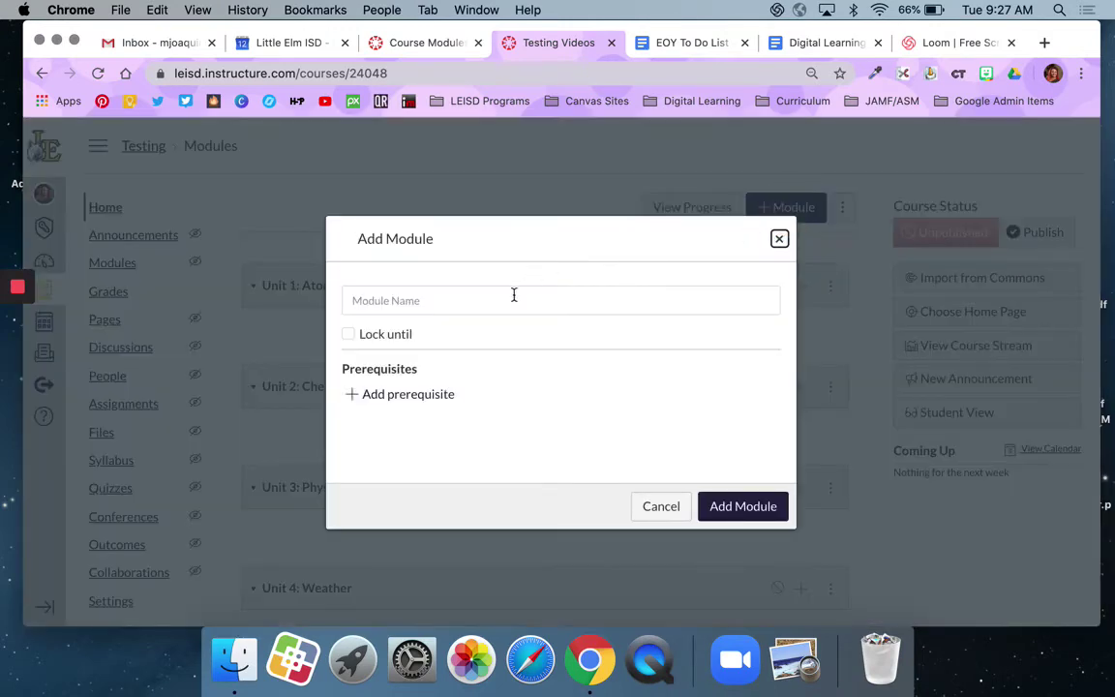
pyautogui.click(513, 294)
pyautogui.write('Unit 5:')
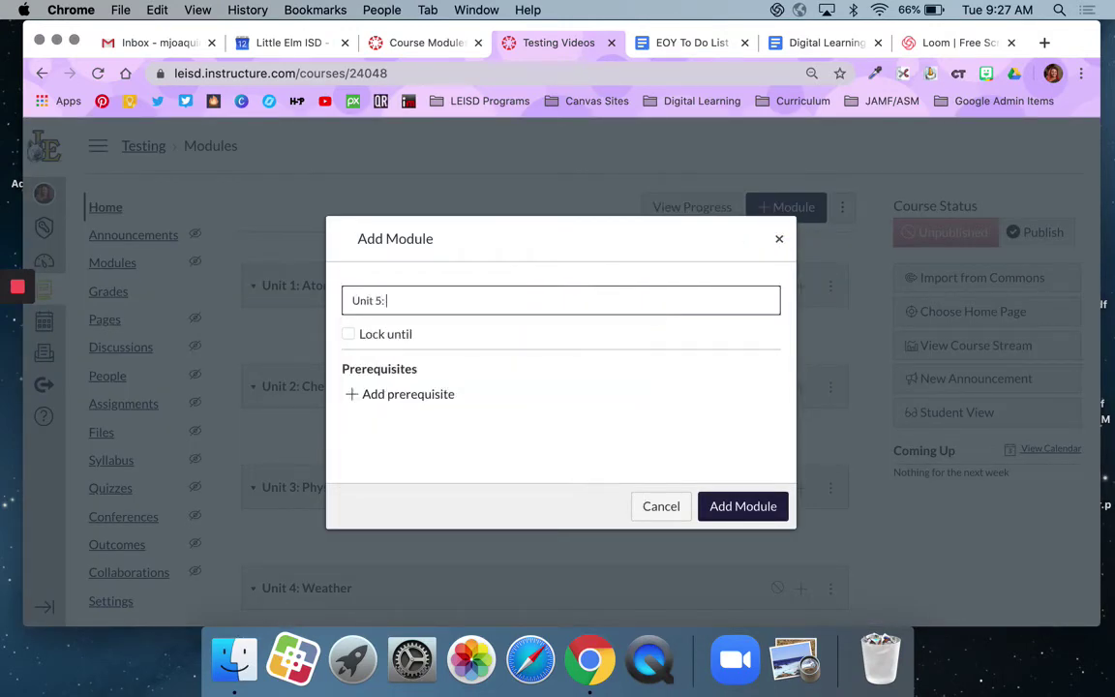
pyautogui.write(' Geology')
pyautogui.click(721, 505)
pyautogui.scroll(-4, 693, 459)
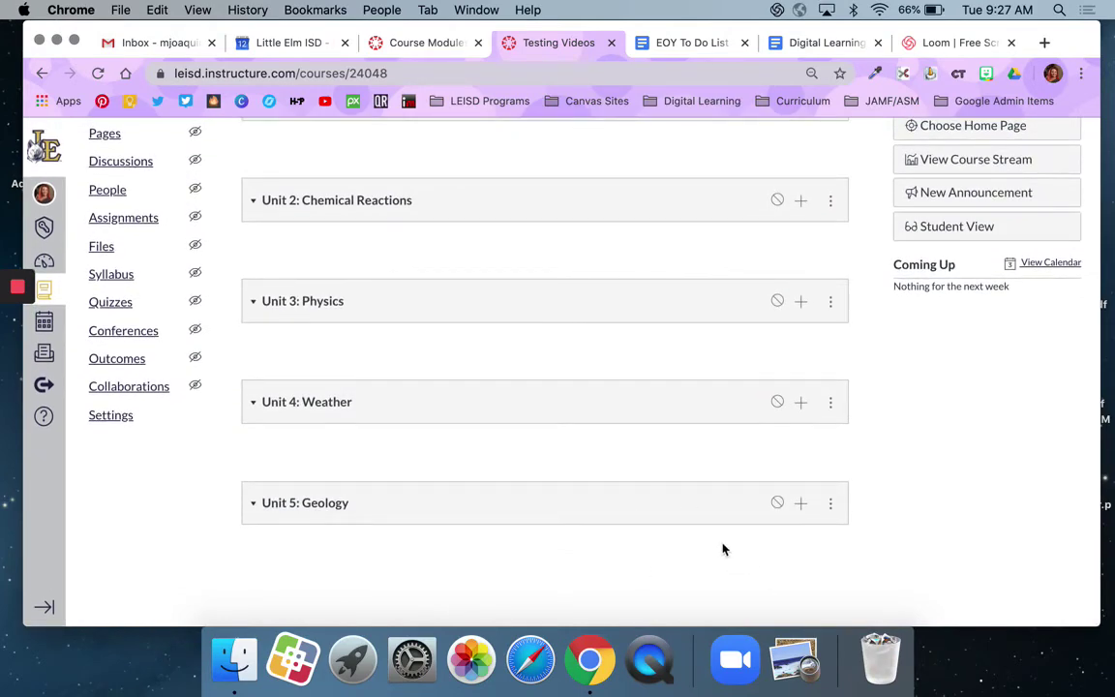
pyautogui.scroll(4, 722, 550)
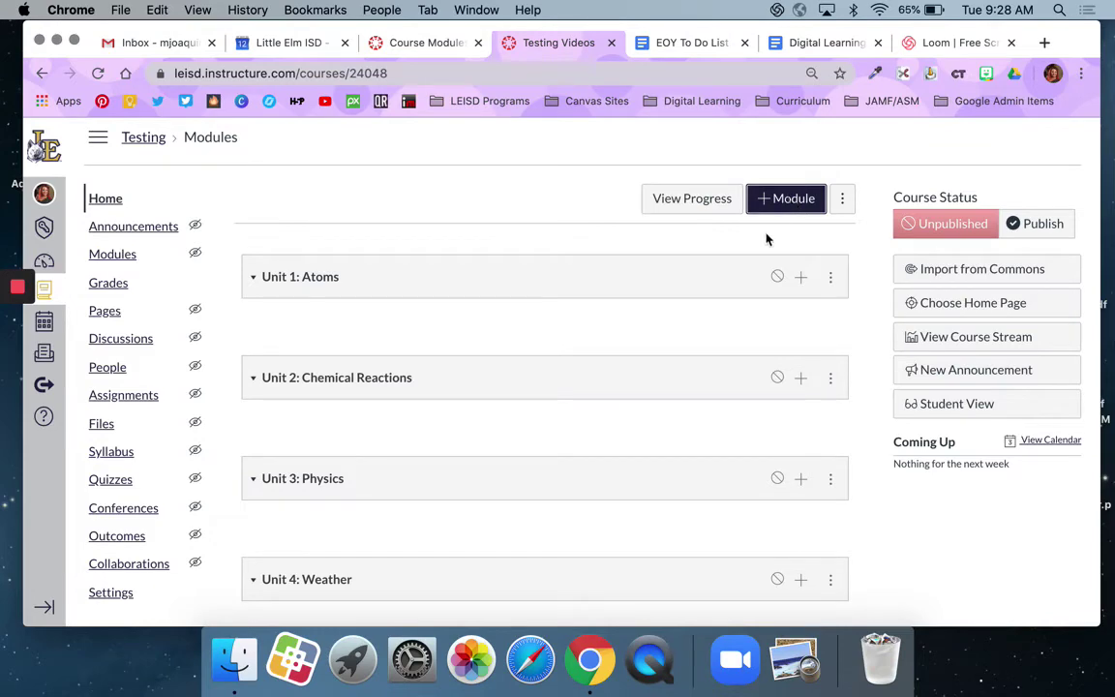
pyautogui.scroll(-3, 695, 406)
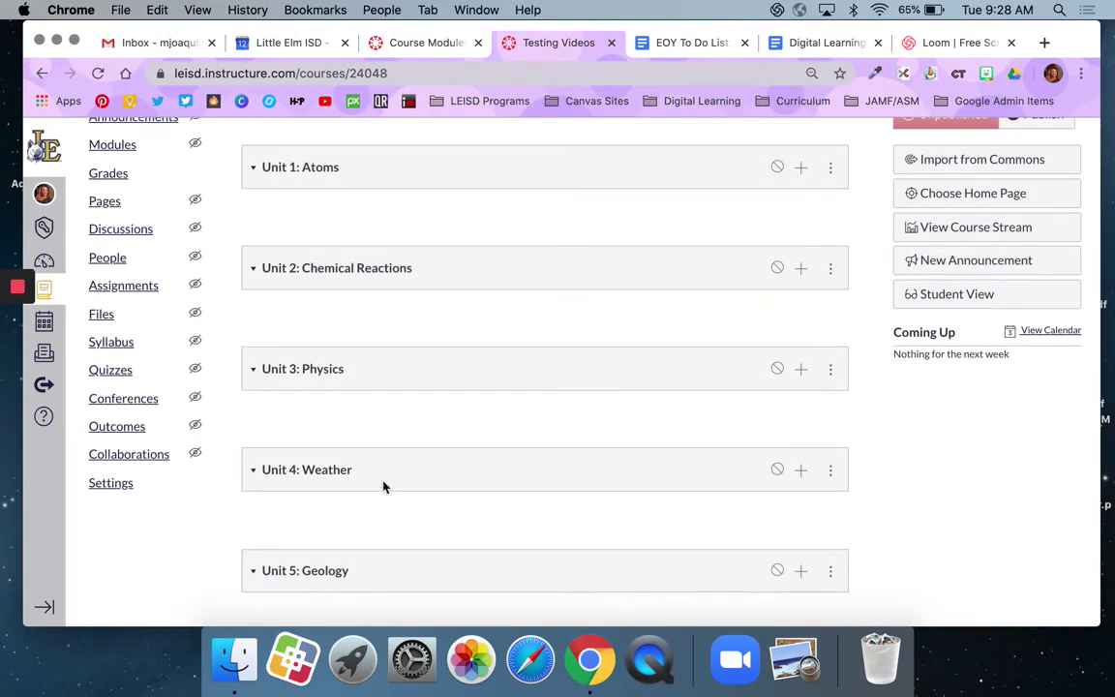
pyautogui.scroll(1, 346, 309)
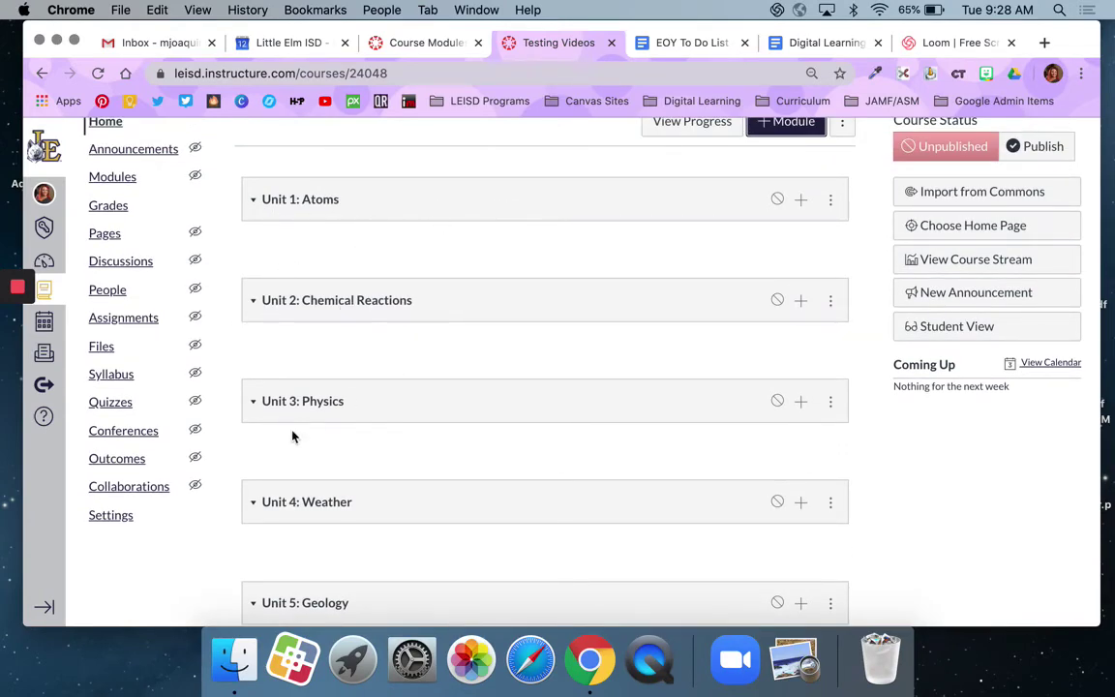
pyautogui.scroll(-2, 411, 464)
# Add a weekly module named "Week 1: 5/11-5/15 The Universe" to the course
pyautogui.scroll(4, 411, 503)
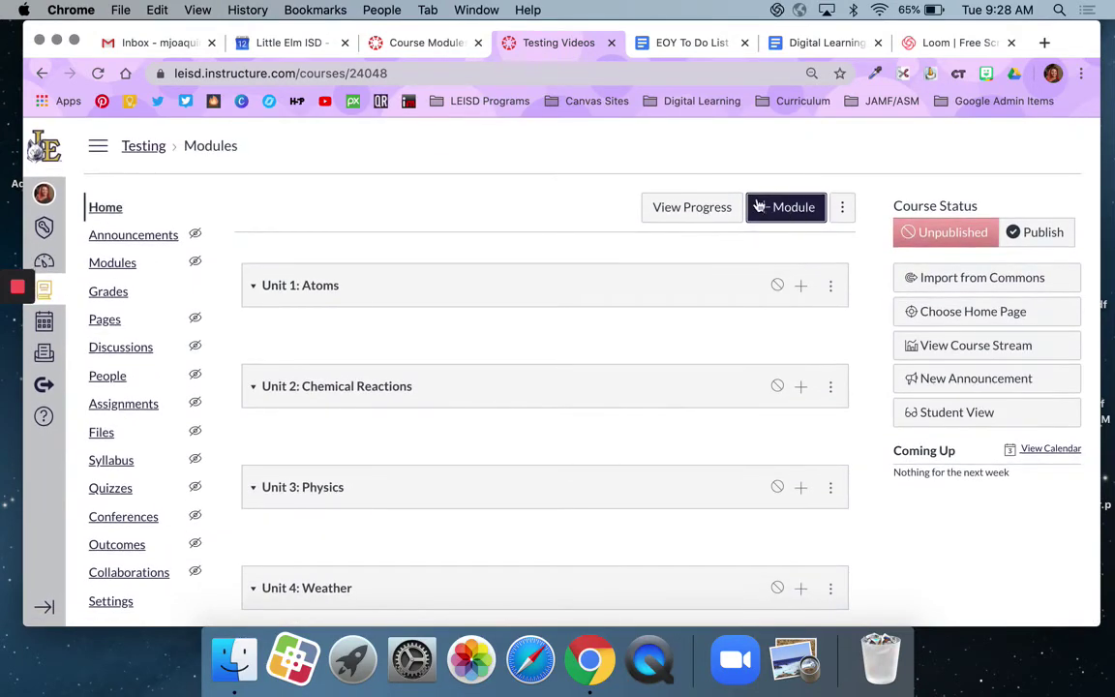
pyautogui.click(771, 213)
pyautogui.click(460, 301)
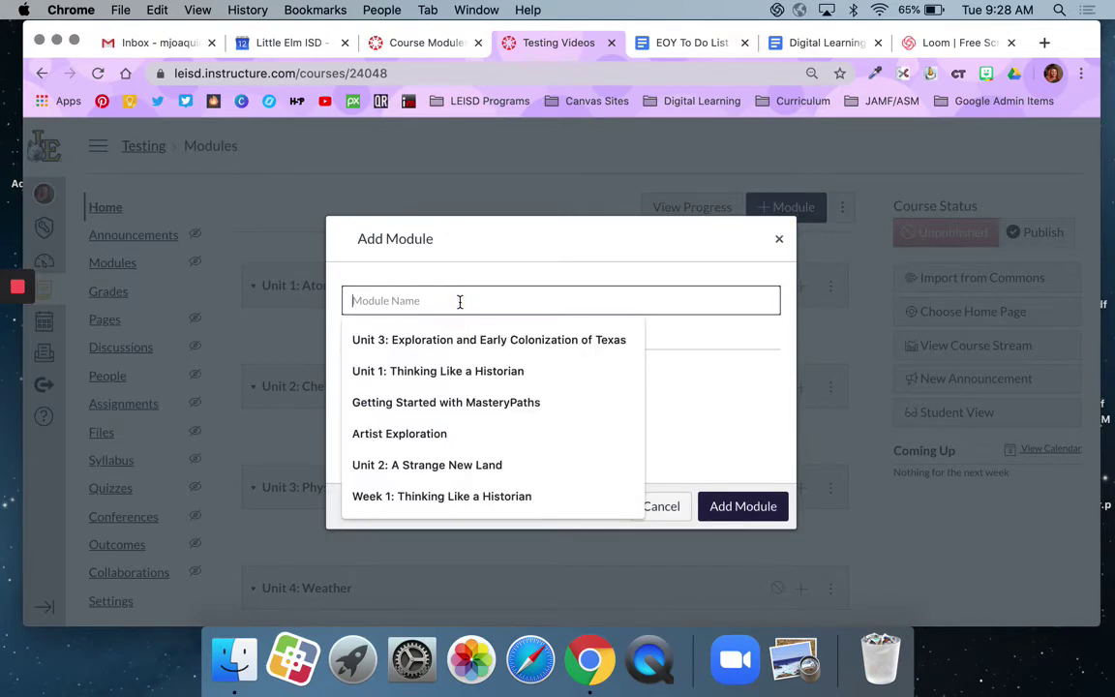
pyautogui.write('Week 1:')
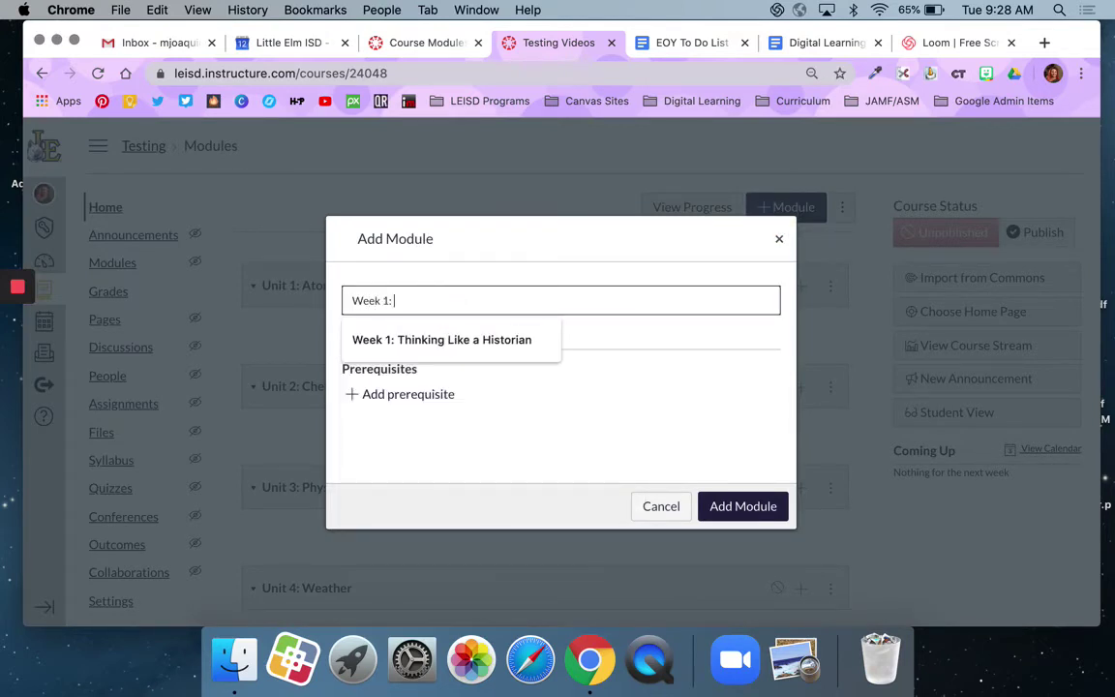
pyautogui.write(' 5/')
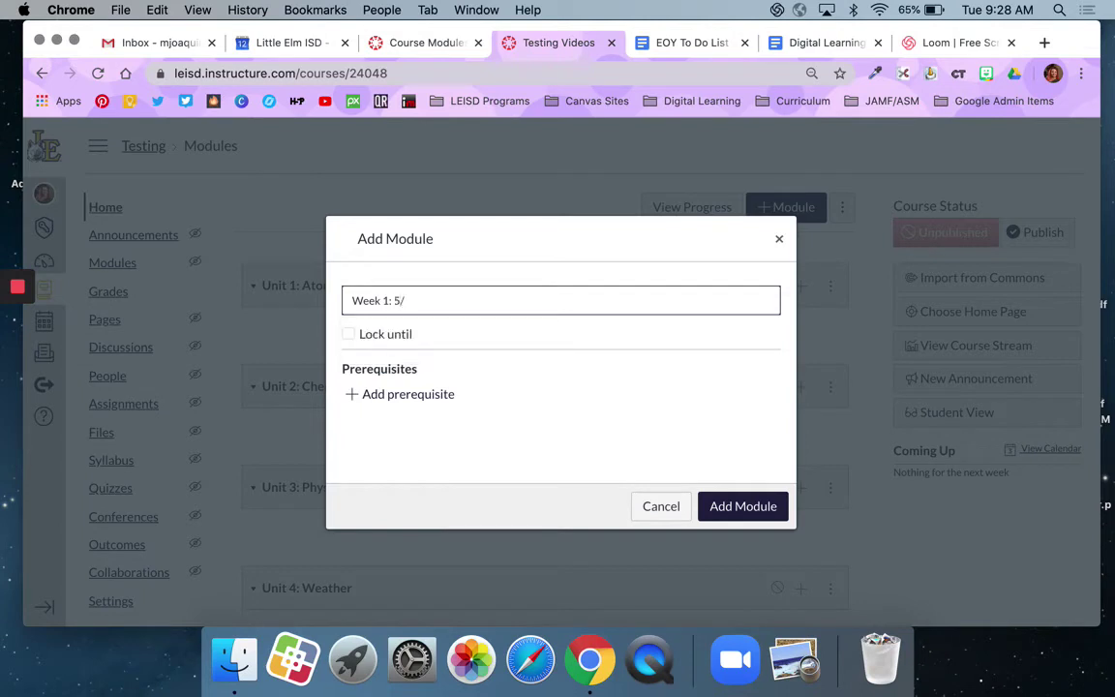
pyautogui.write('11-5/15 The Universe')
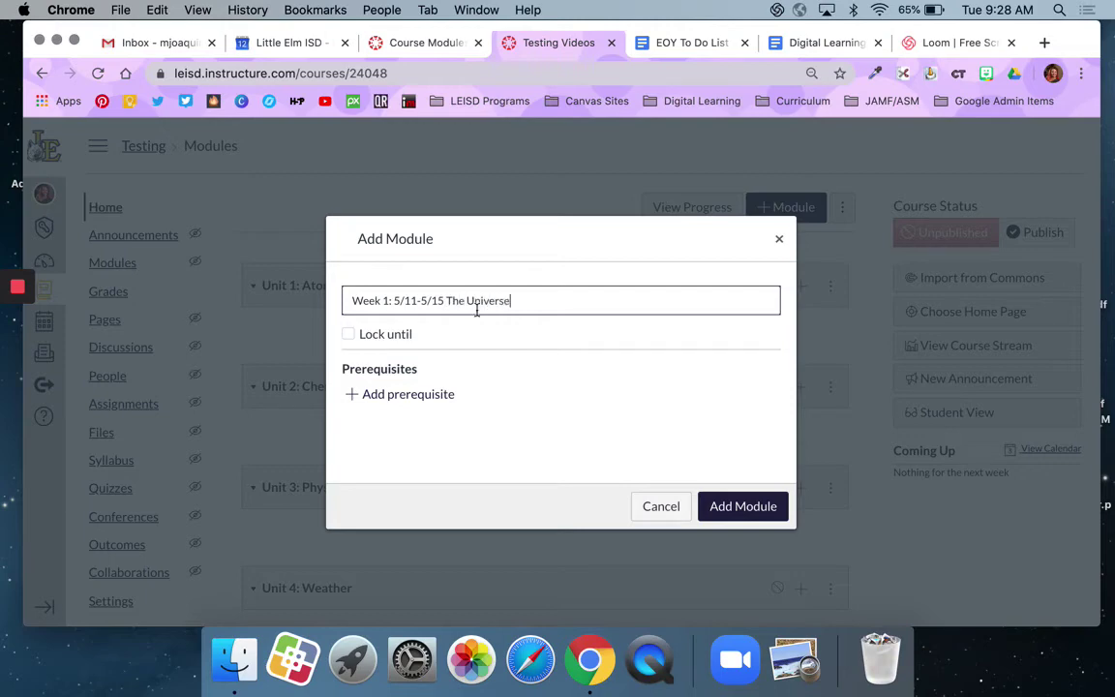
pyautogui.click(764, 507)
# Add another weekly module named "Week 2: 5/18-5/22 The Universe" to the course
pyautogui.scroll(-3, 687, 437)
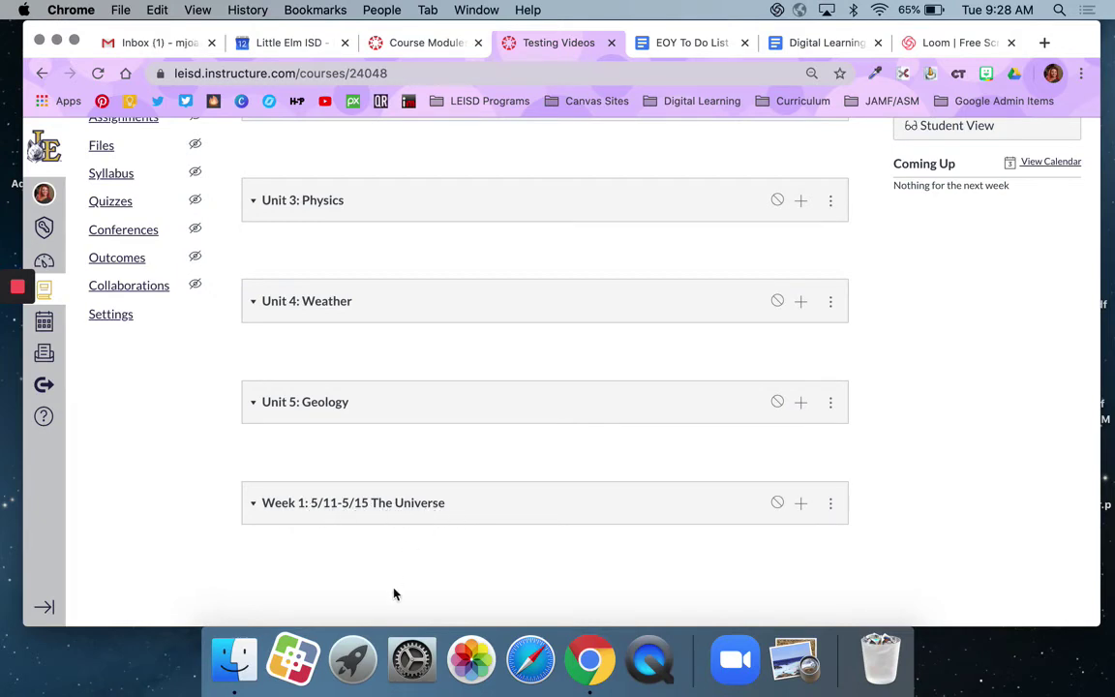
pyautogui.scroll(5, 471, 536)
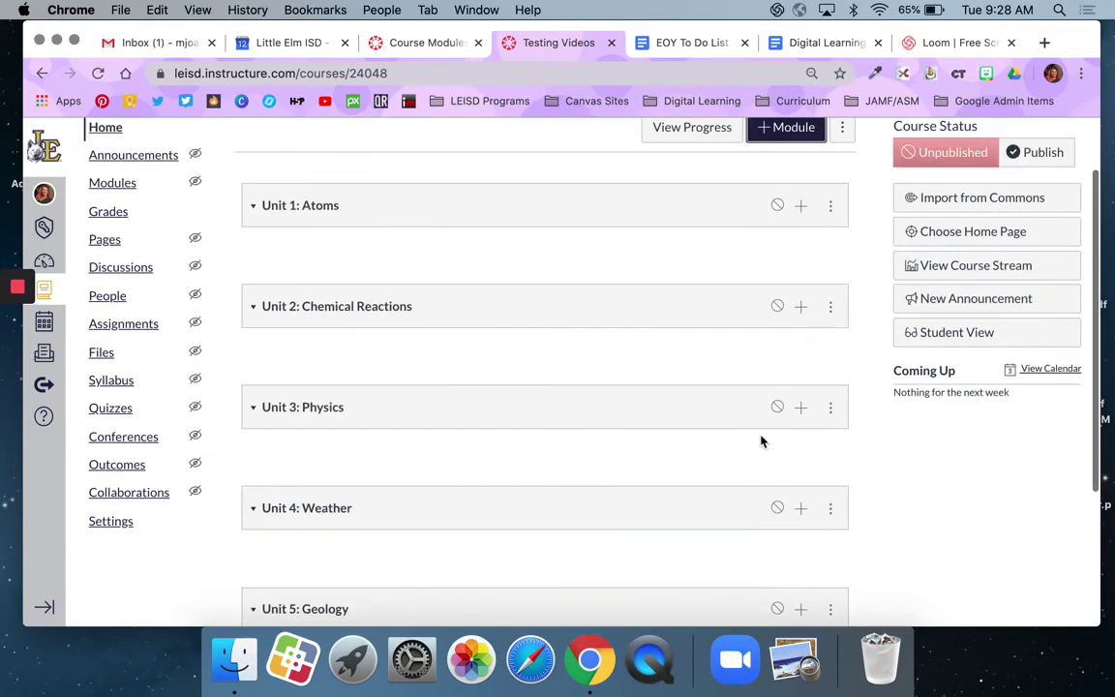
pyautogui.click(789, 130)
pyautogui.click(525, 302)
pyautogui.write('Week')
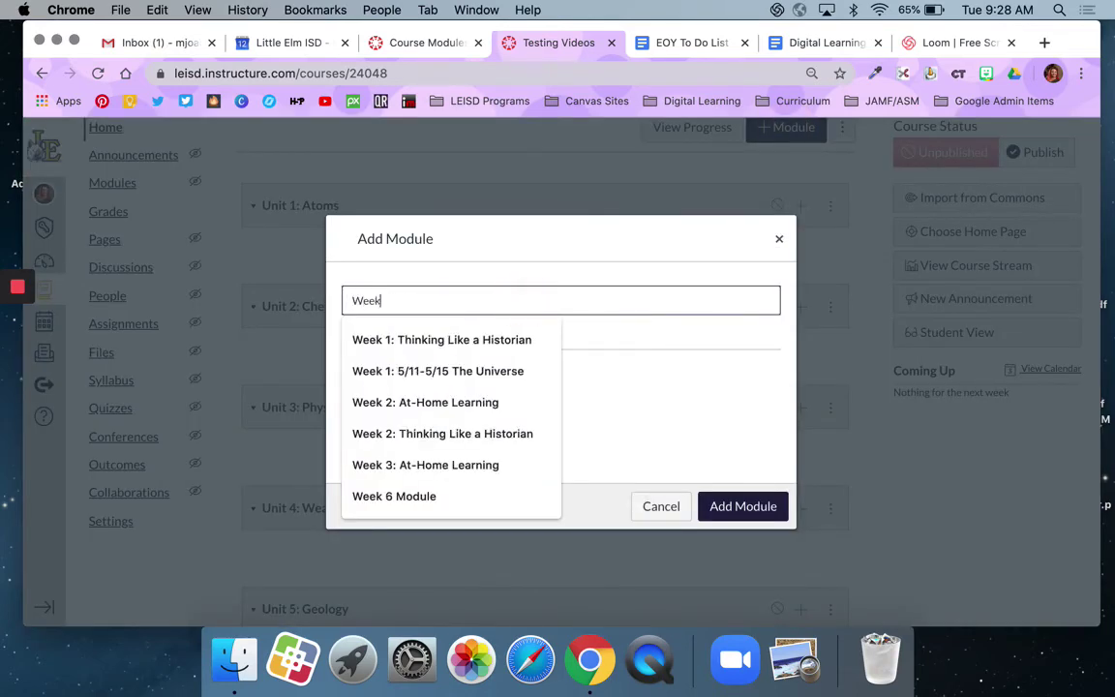
pyautogui.write(' 2: 5')
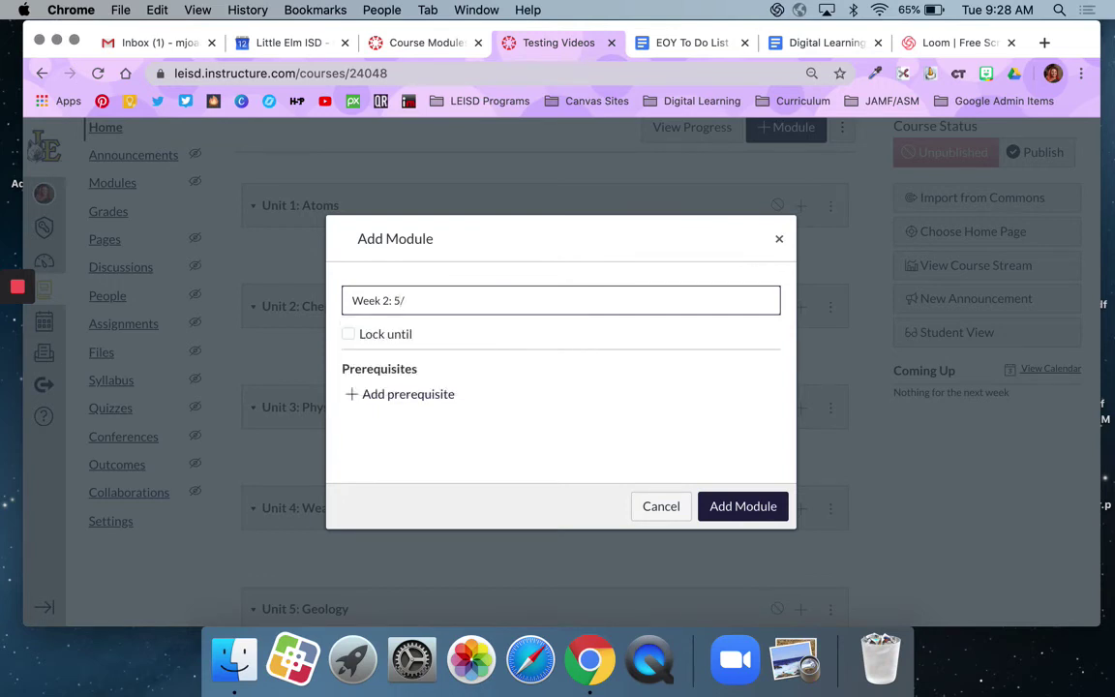
pyautogui.write('/18-5/22 The Universe')
pyautogui.click(724, 506)
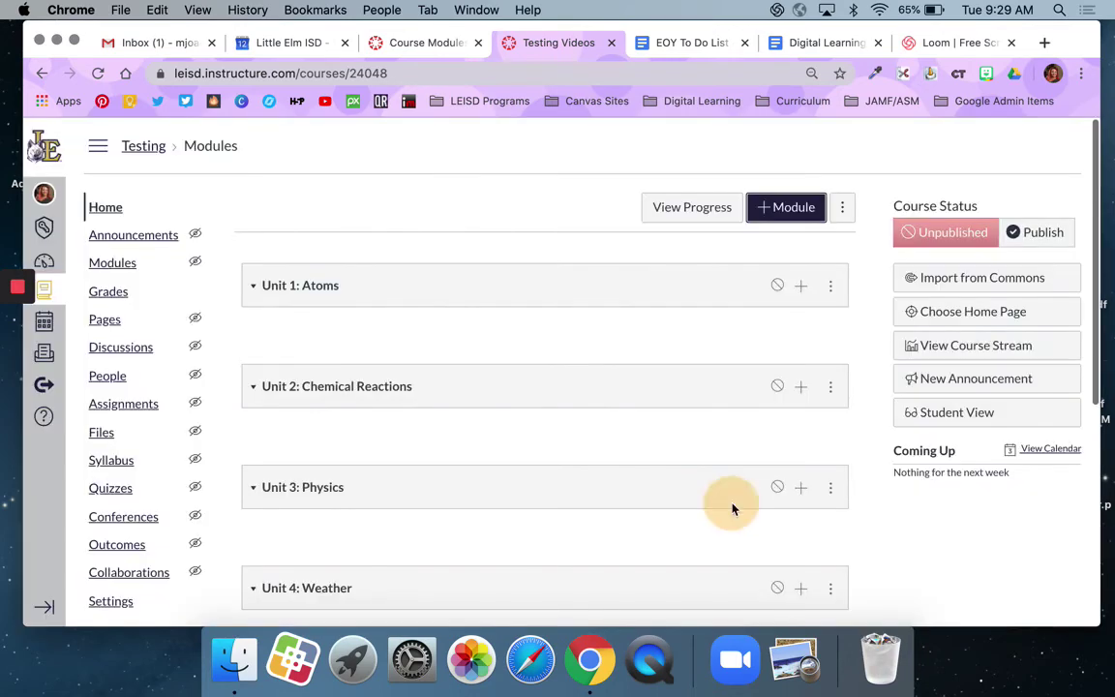
pyautogui.scroll(-5, 731, 510)
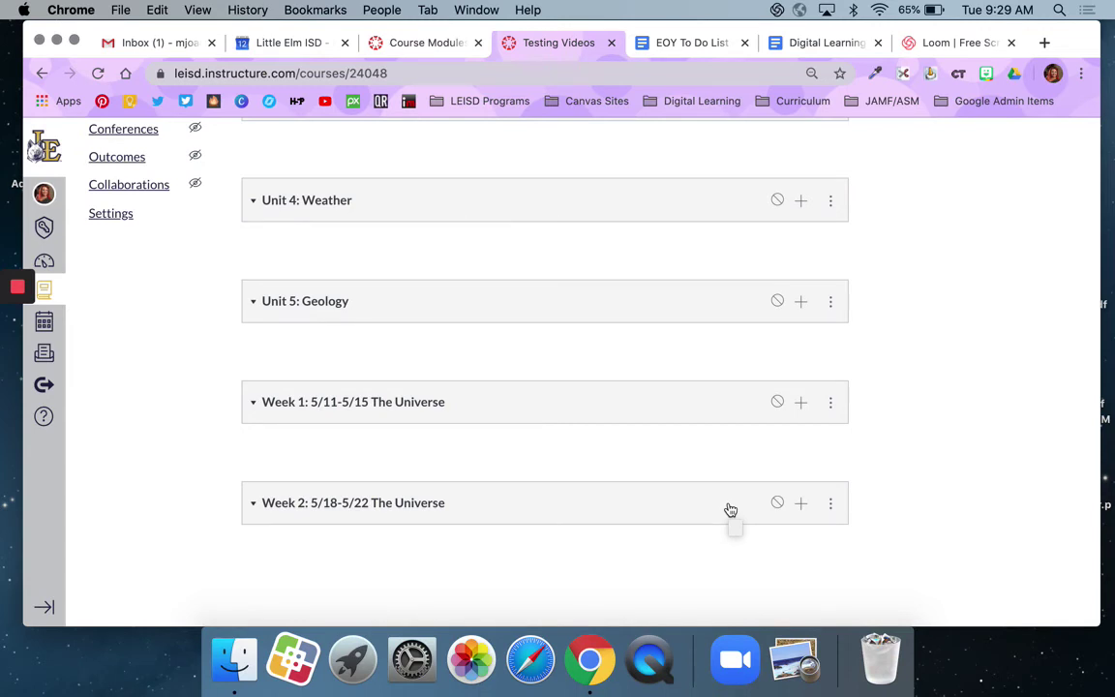
pyautogui.scroll(8, 709, 356)
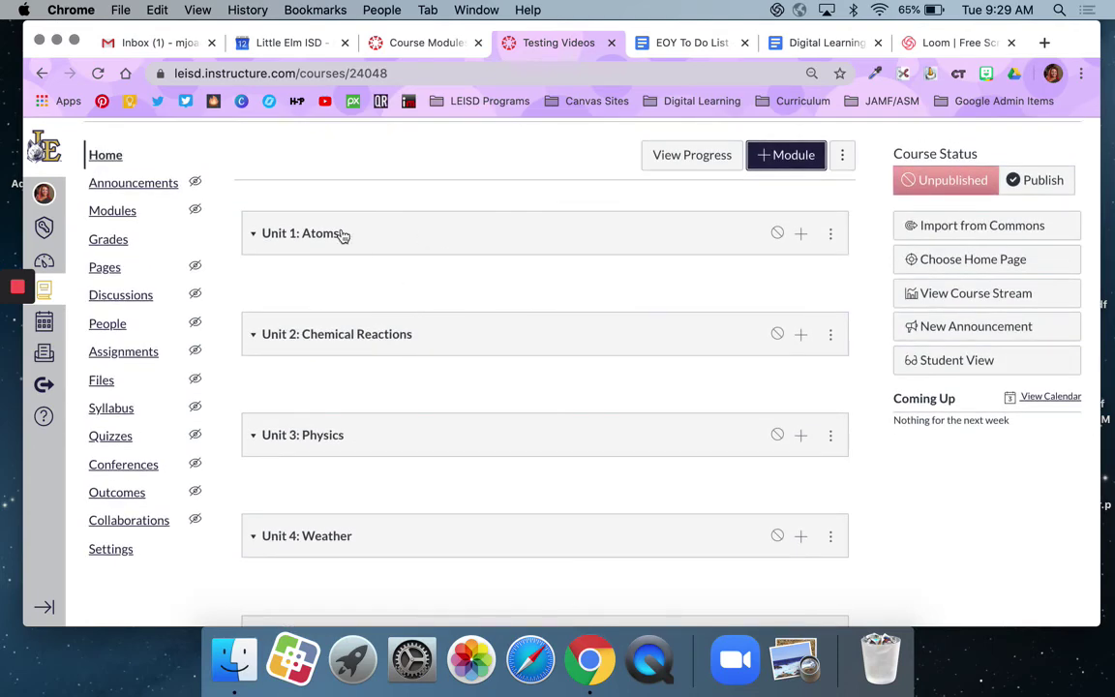
pyautogui.scroll(-1, 318, 237)
pyautogui.scroll(-5, 319, 237)
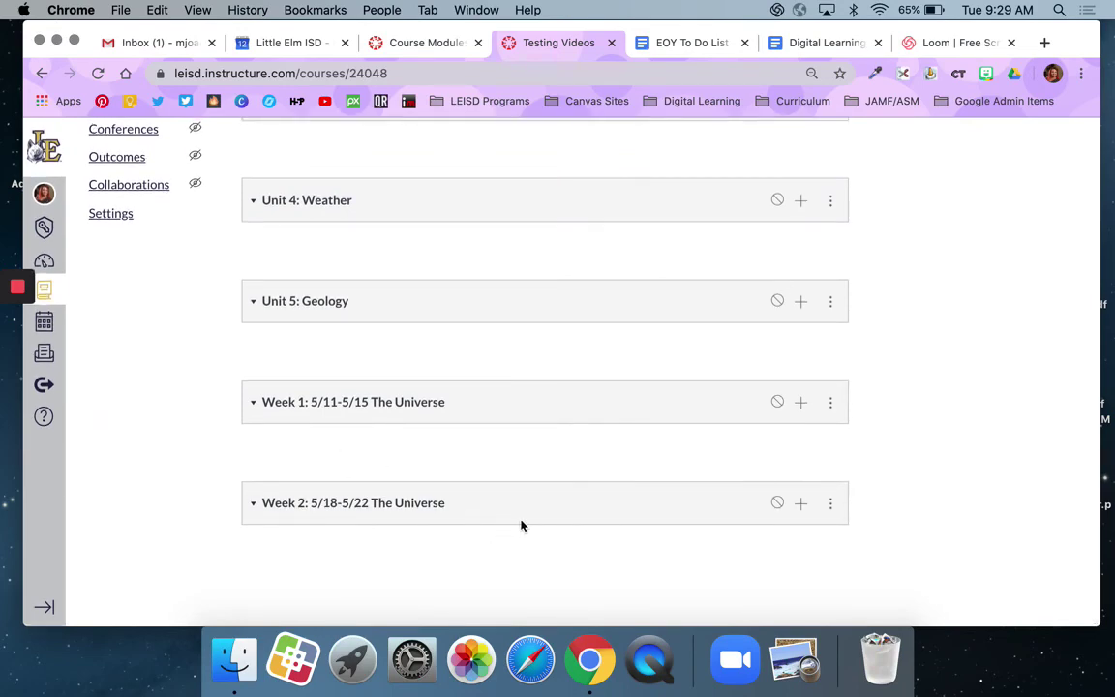
pyautogui.scroll(7, 521, 524)
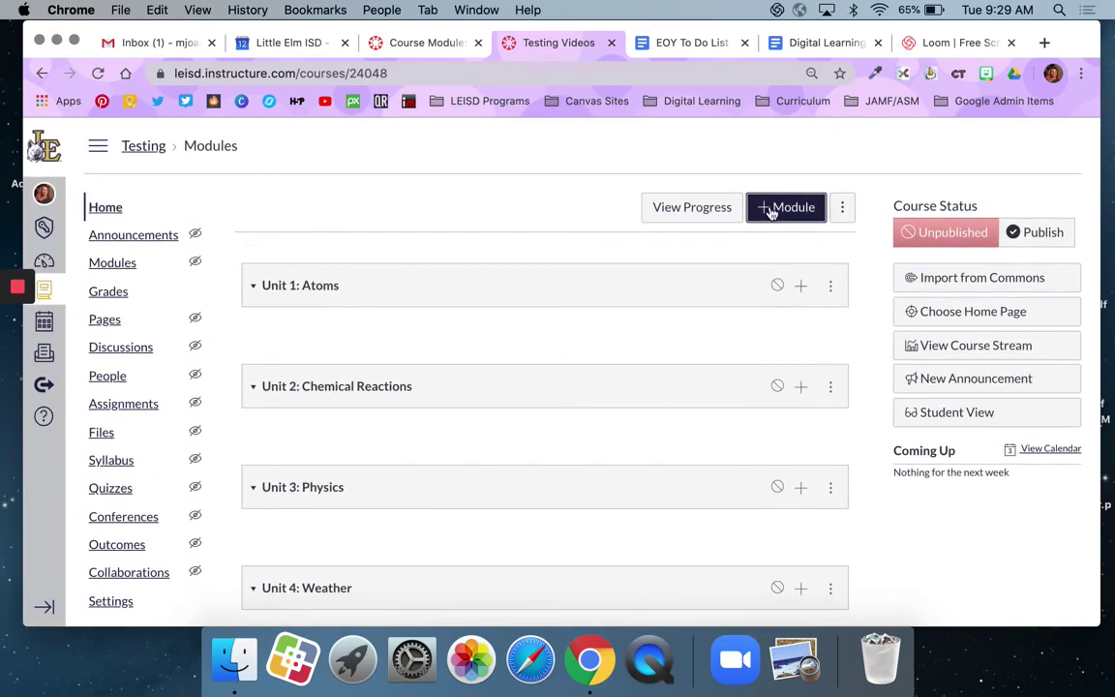
pyautogui.click(769, 210)
pyautogui.click(522, 298)
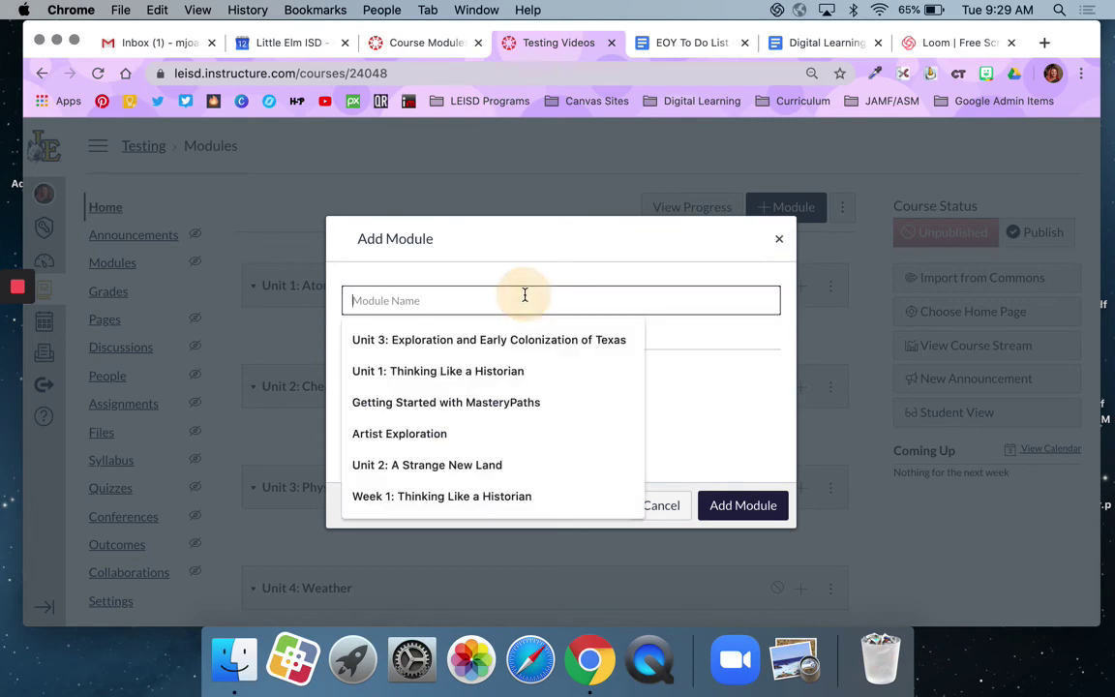
pyautogui.click(778, 239)
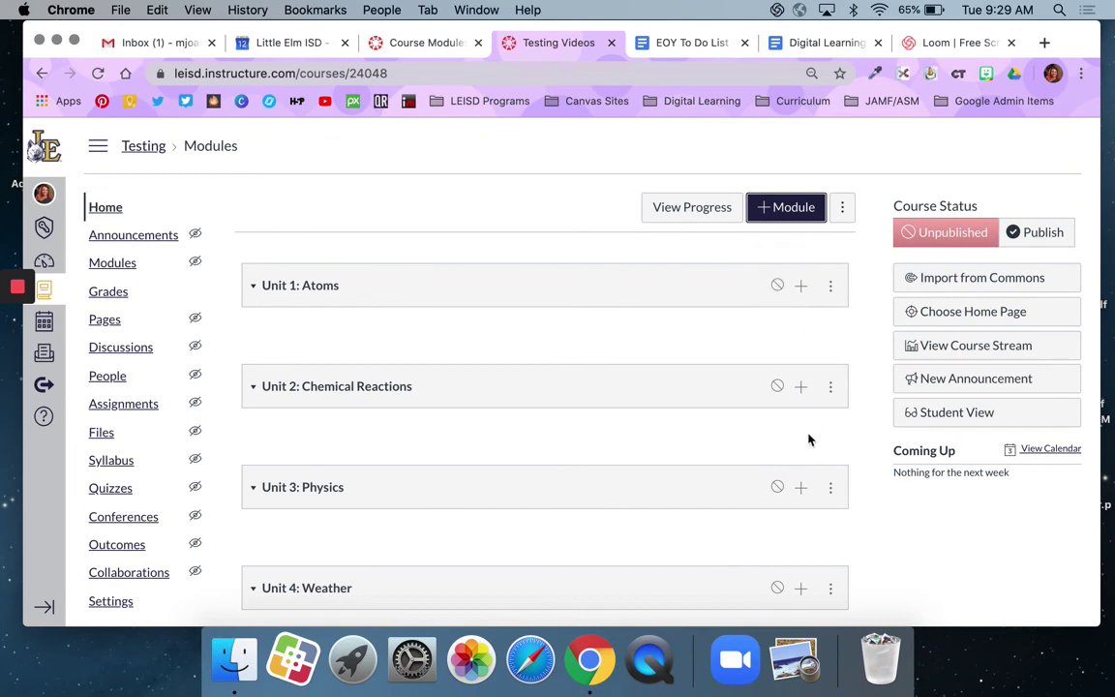
# Publish the "Unit 1: Atoms" module, and return it to unpublished
pyautogui.click(777, 288)
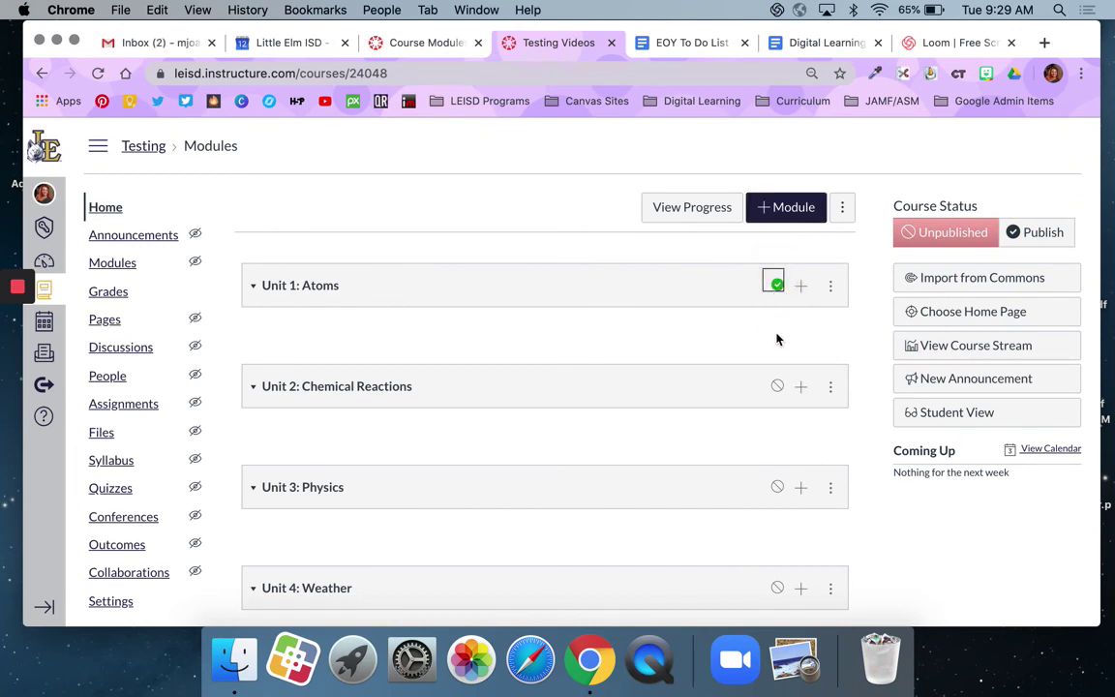
pyautogui.click(774, 285)
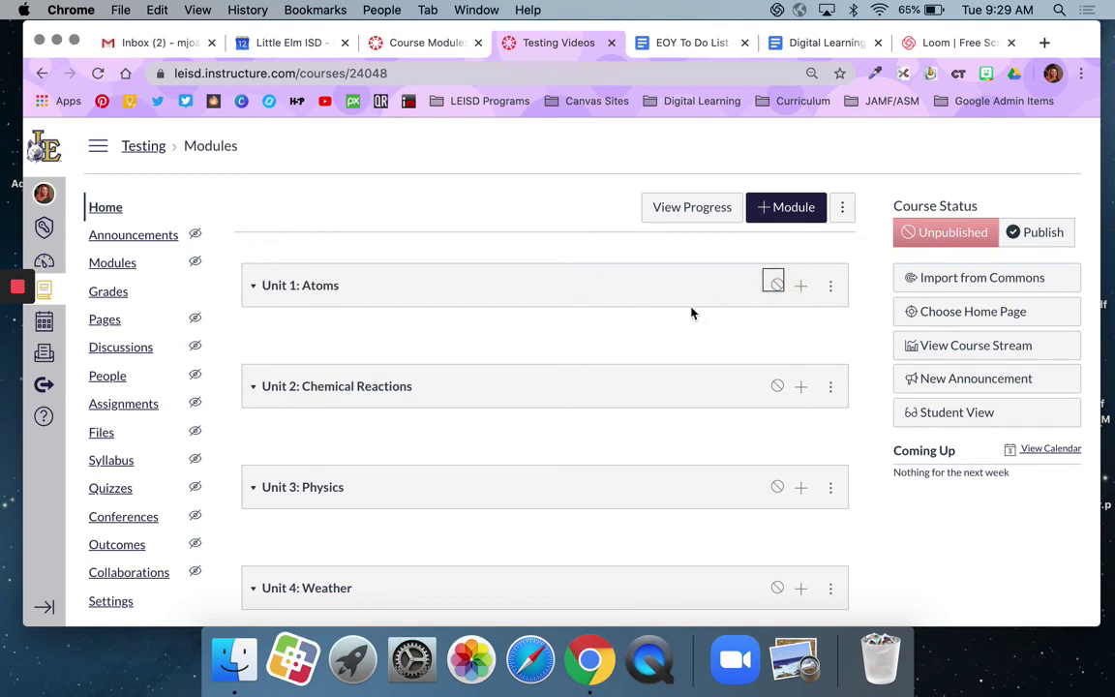